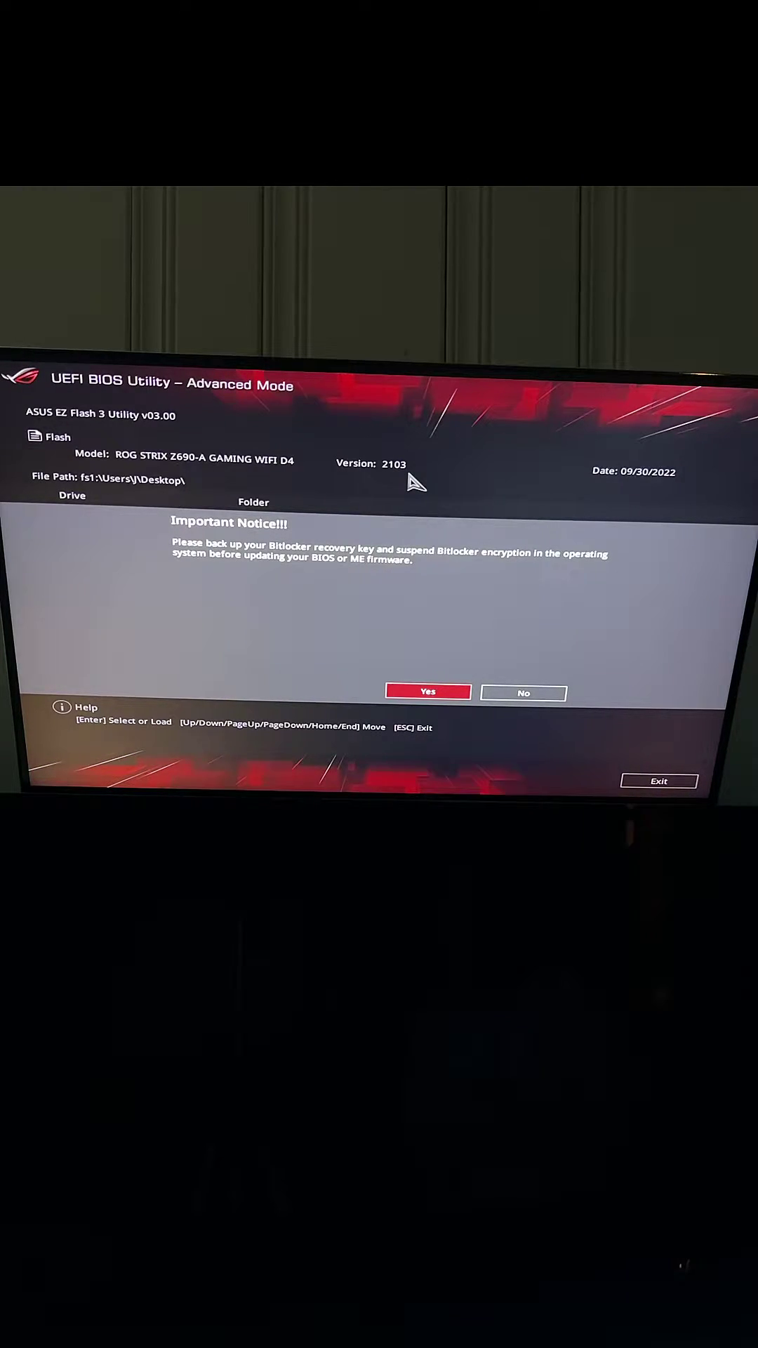
Acknowledge the BitLocker backup warning so EZ Flash 3 writes BIOS 2602 and reboots
key(Return)
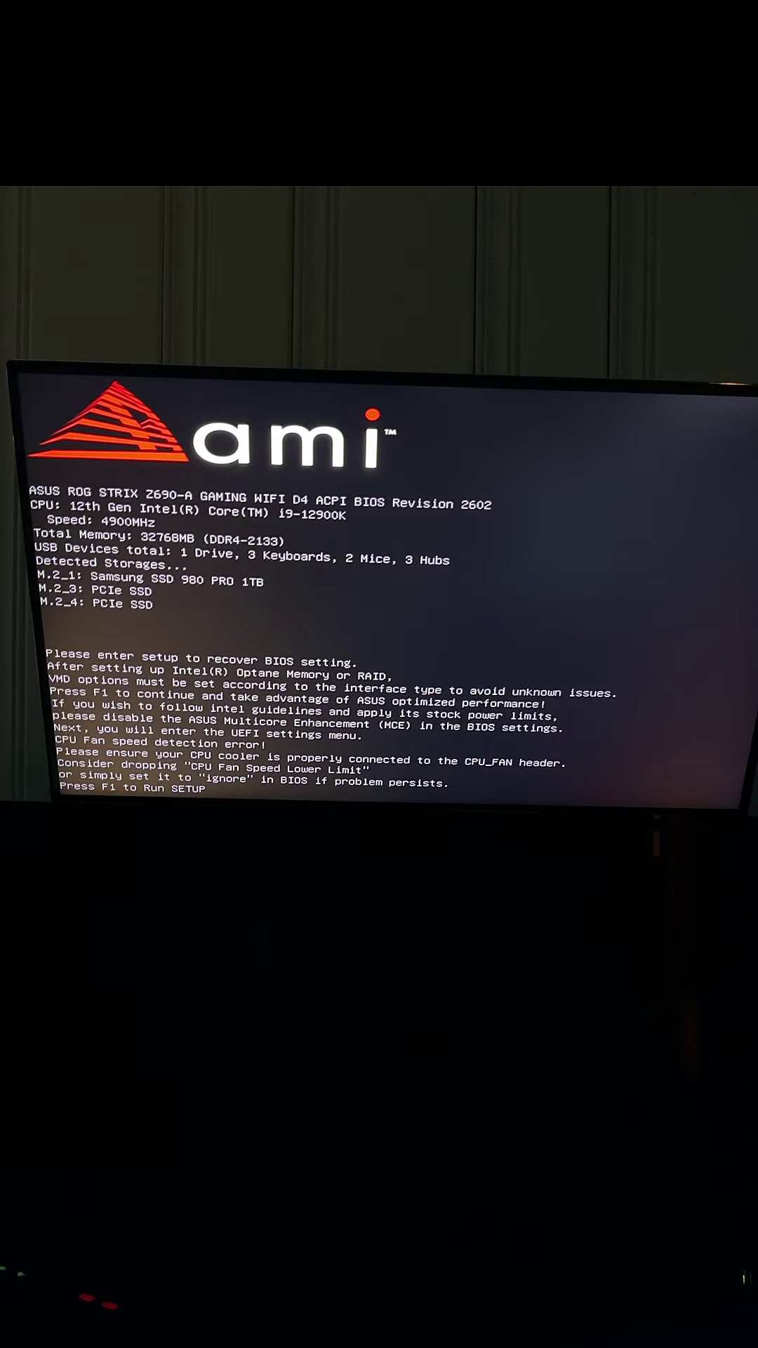
Enter BIOS setup from the POST screen with F1 to reach the version 2602 main page
key(F1)
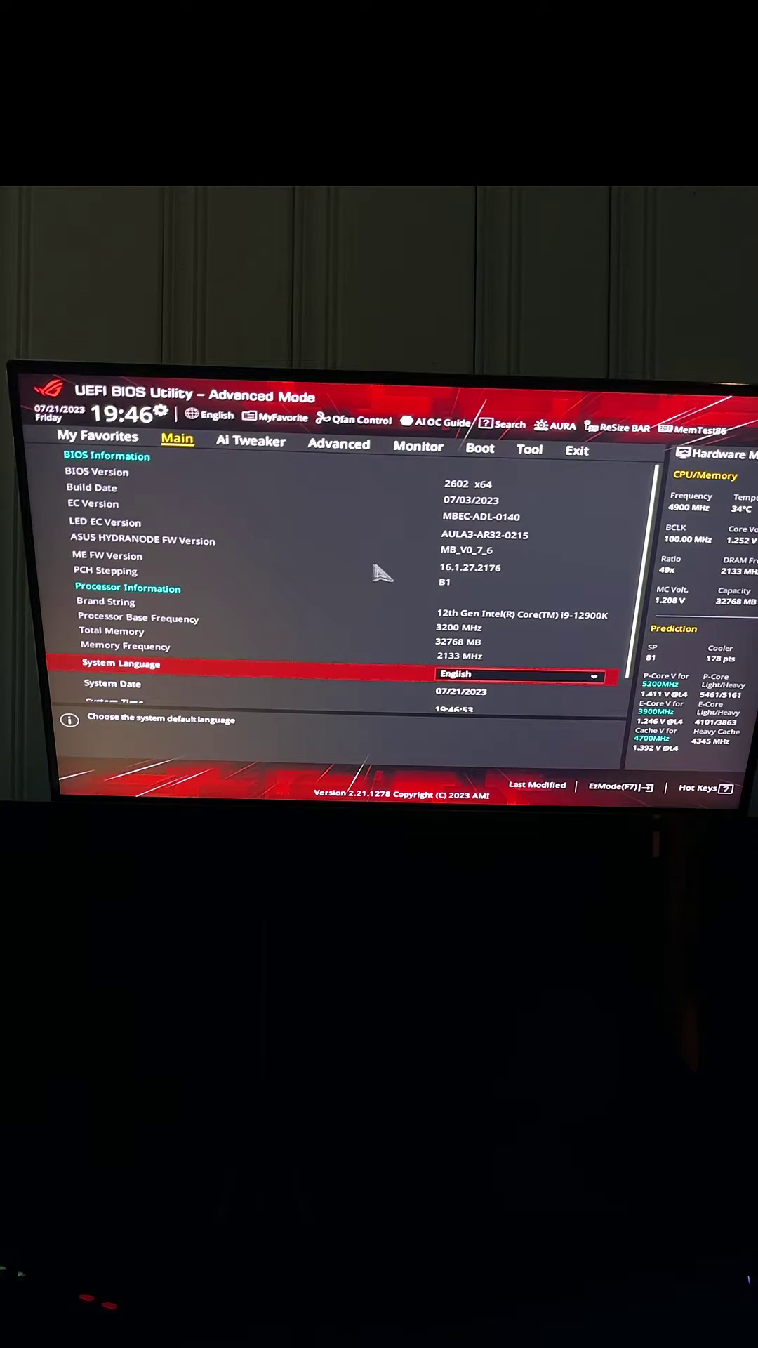
scroll(396, 611, down, 2)
scroll(395, 643, up, 2)
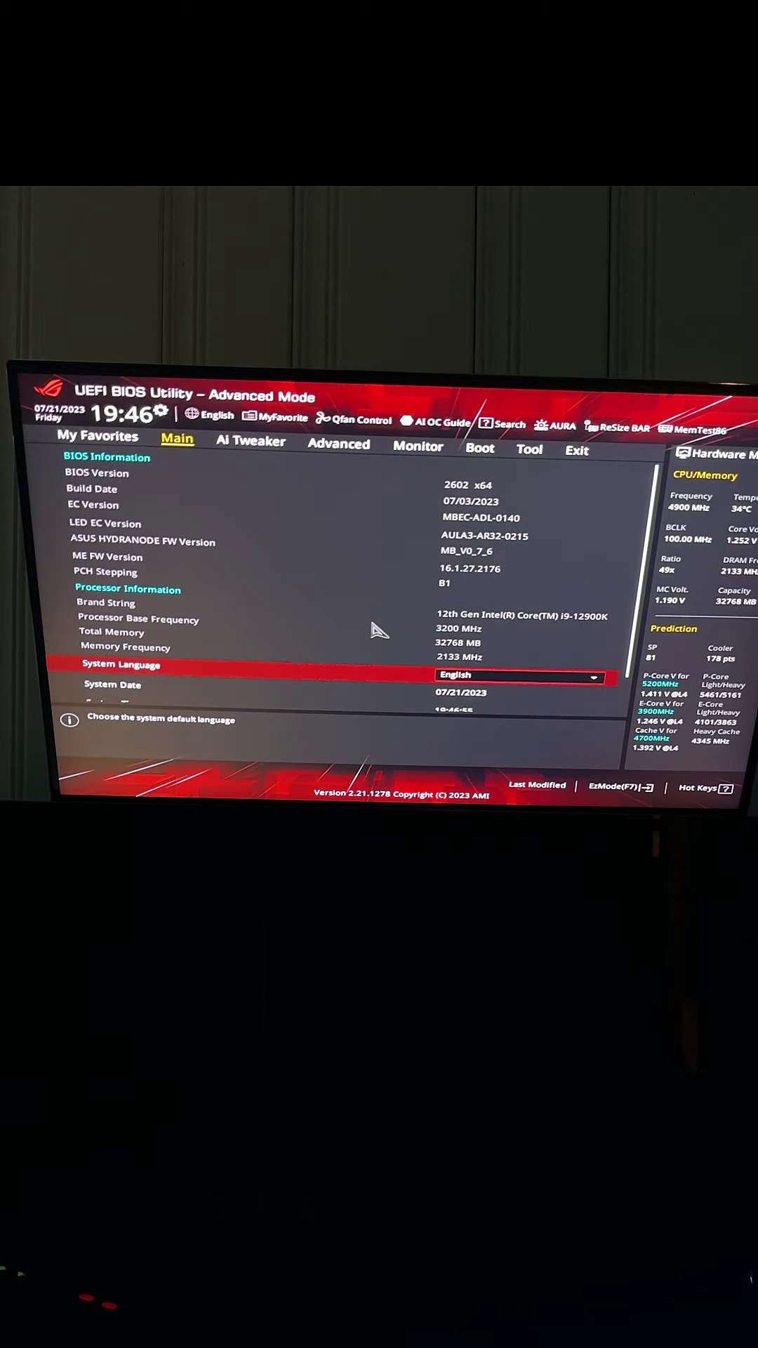
Move from the Main page to the Advanced tab listing CPU, PCH and NVMe settings
key(Right)
key(Right)
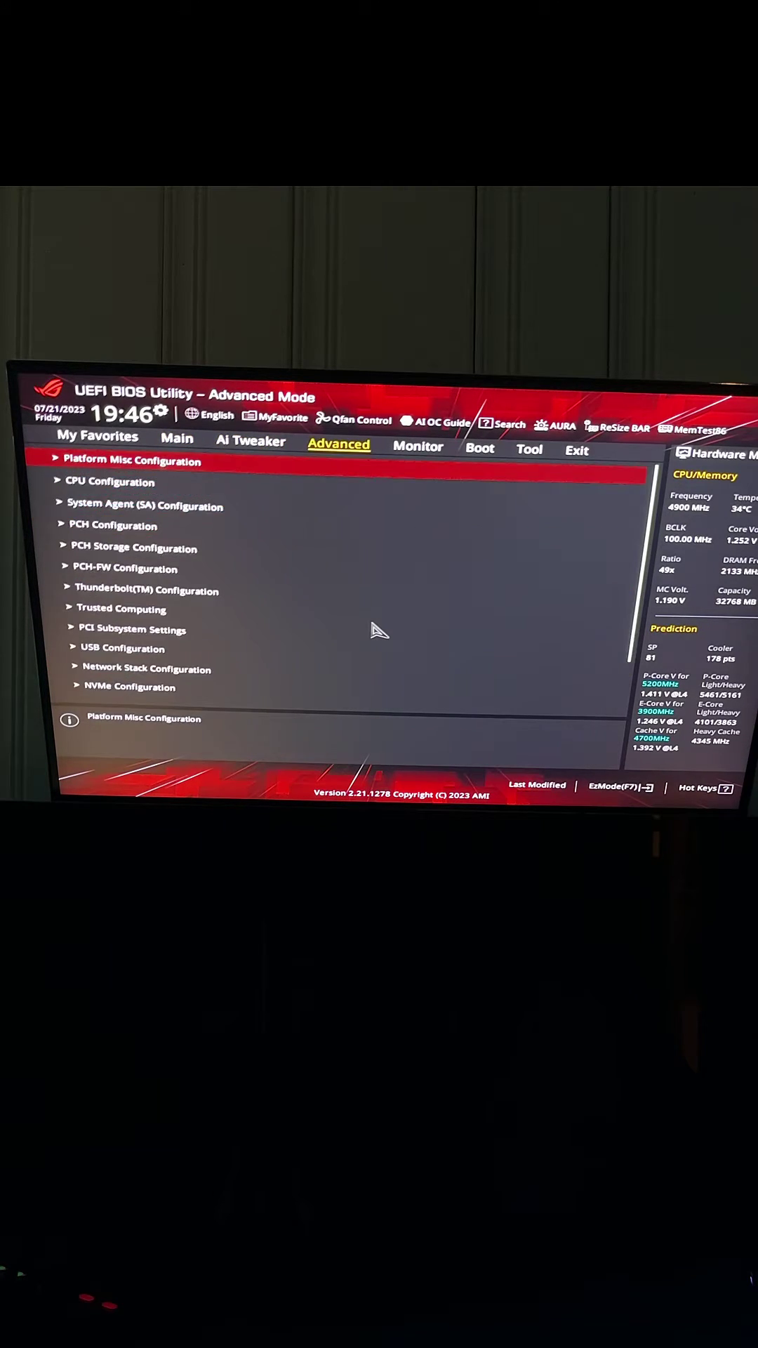